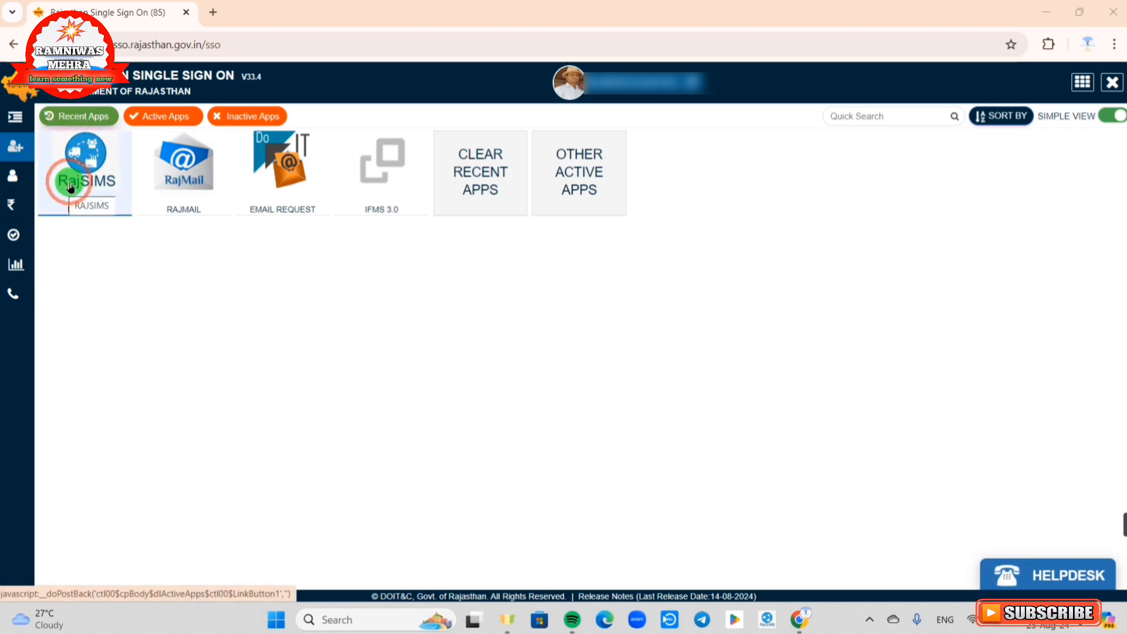
Open RajSIMS from the other active apps and go to its inventory management (IM) module
click(579, 187)
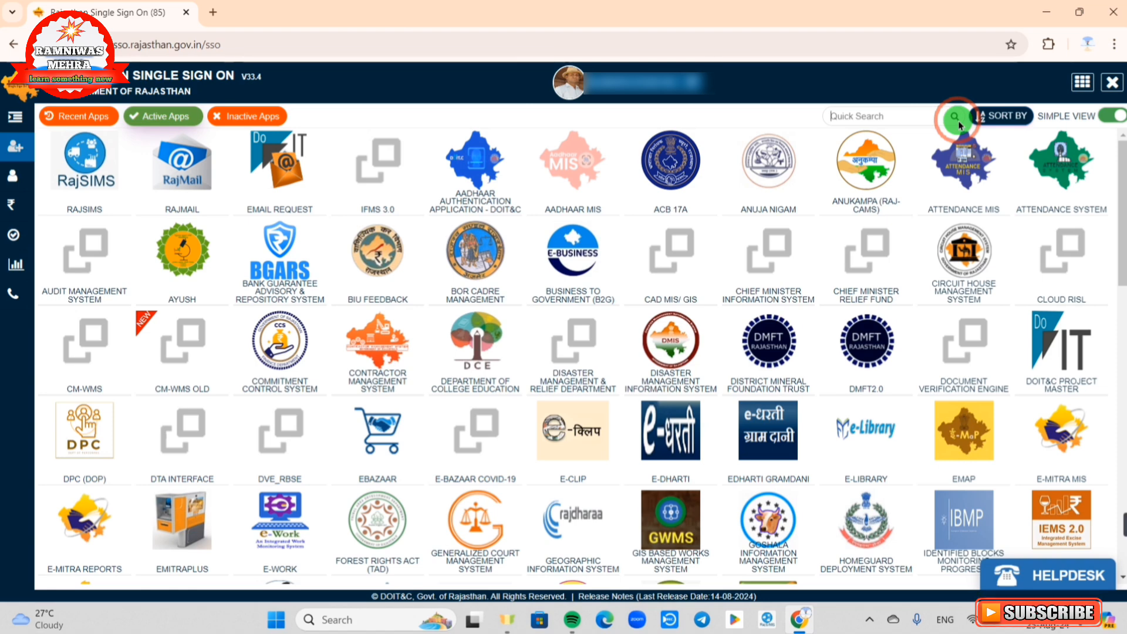
click(89, 191)
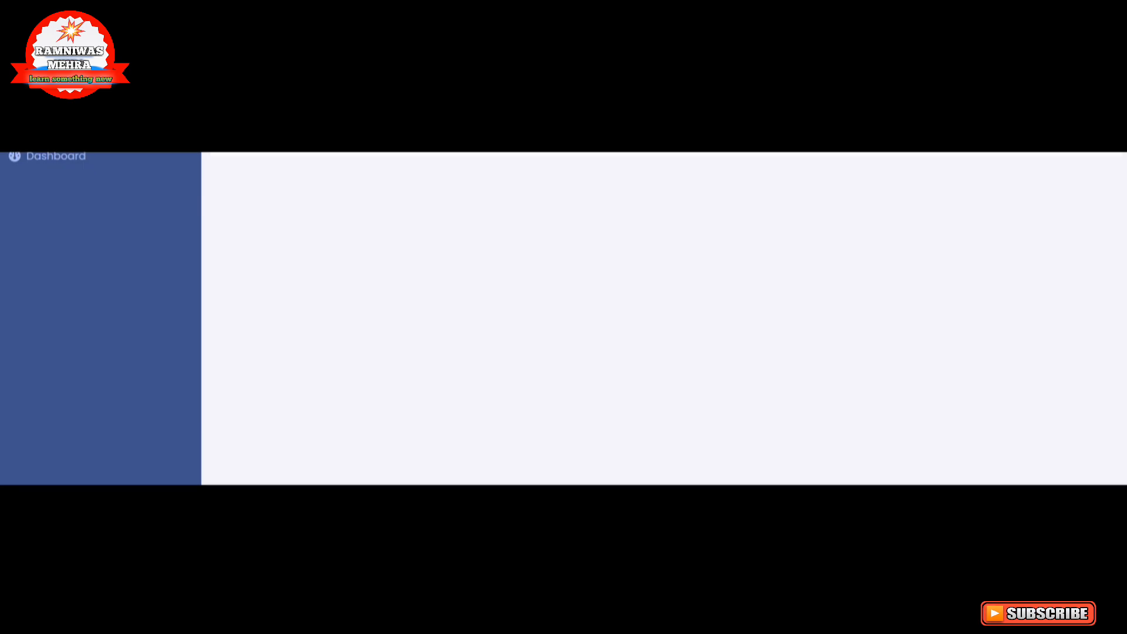
click(1093, 83)
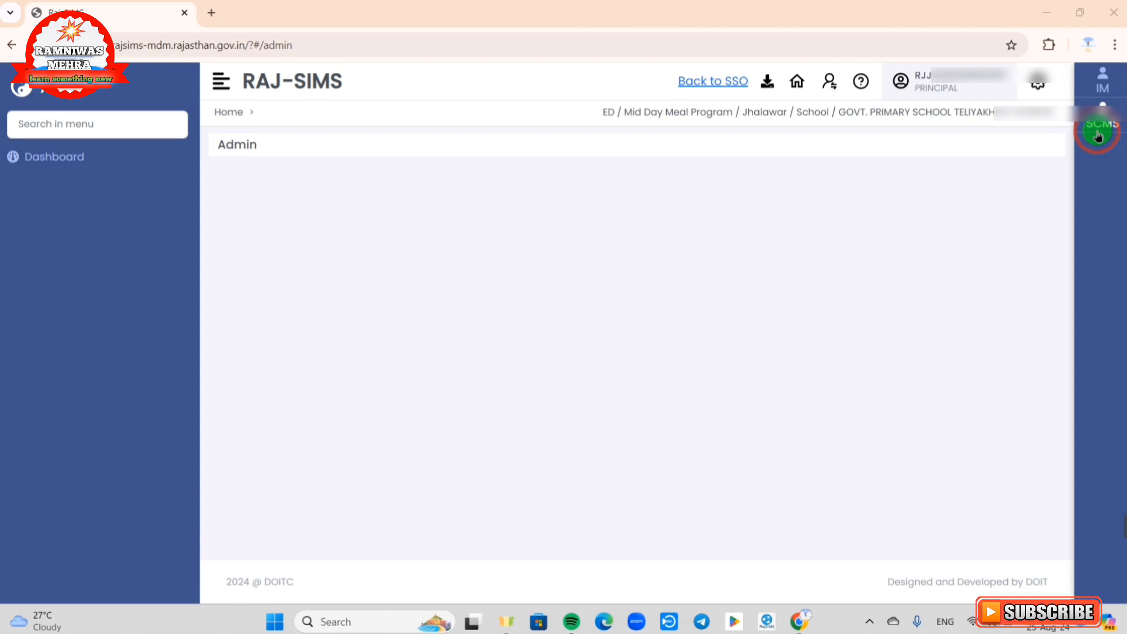
click(1100, 78)
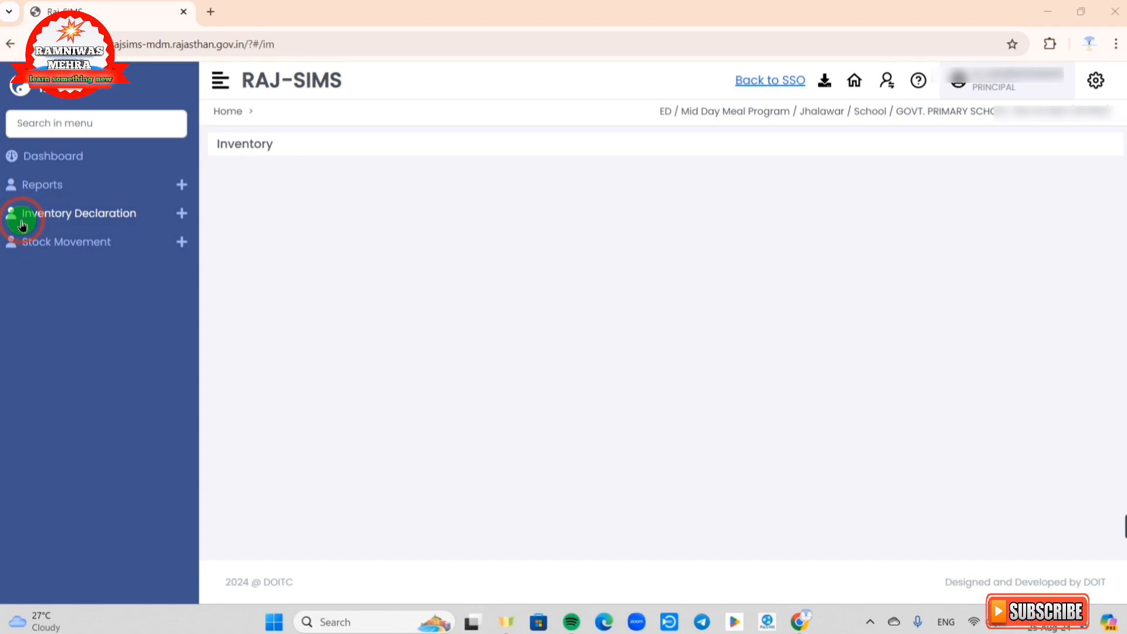
Start a new record in the Manual Stock Inward list under Inventory Declaration
click(110, 222)
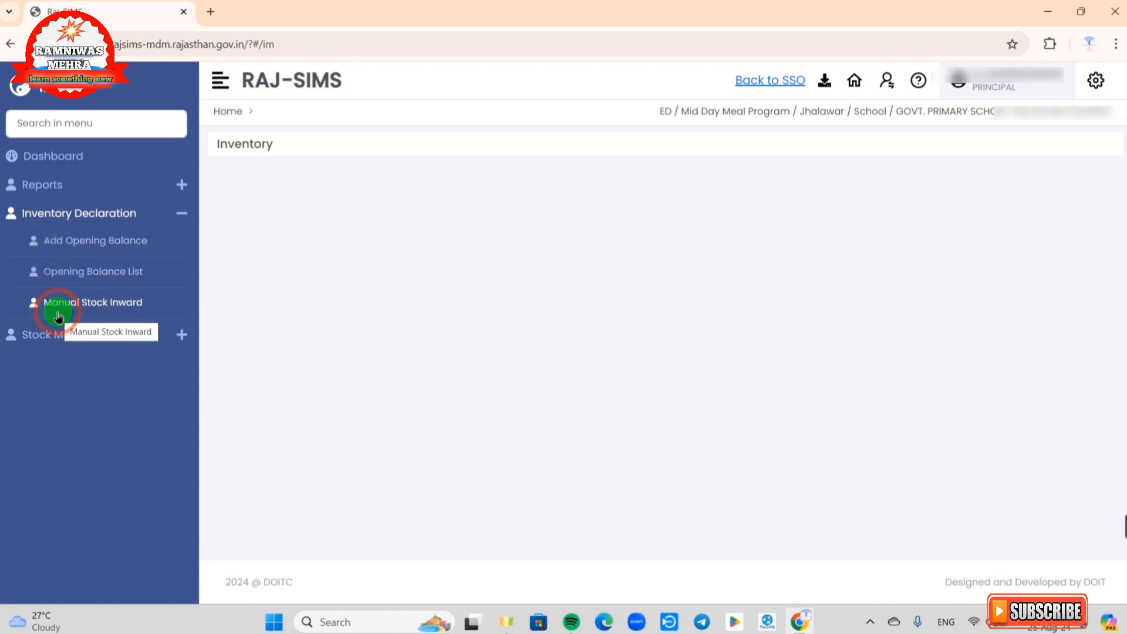
click(87, 303)
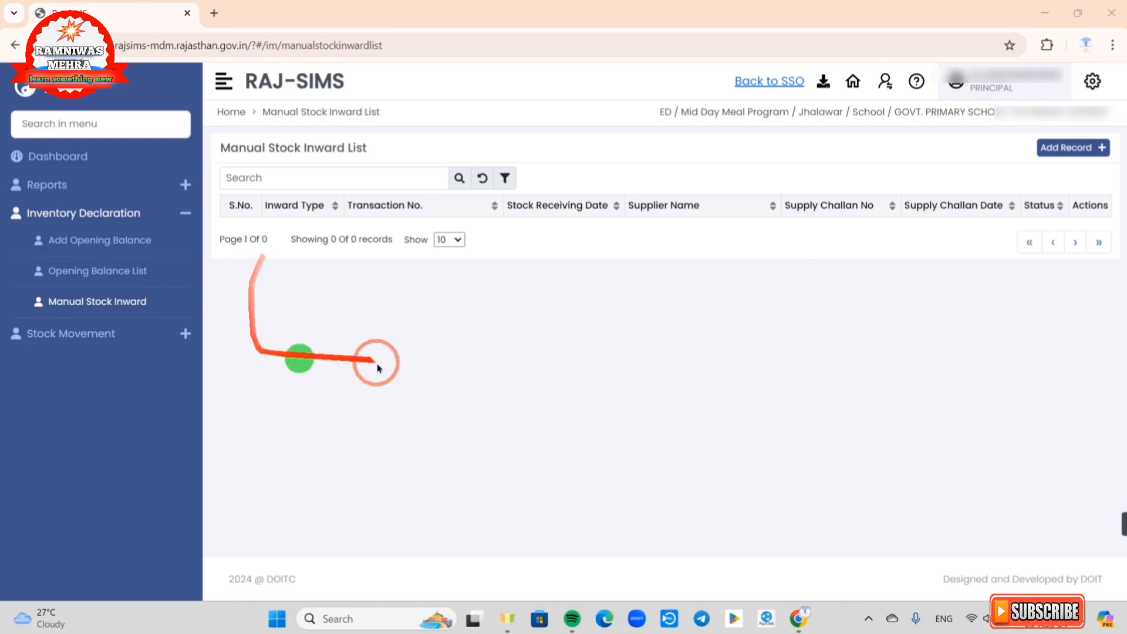
click(1069, 155)
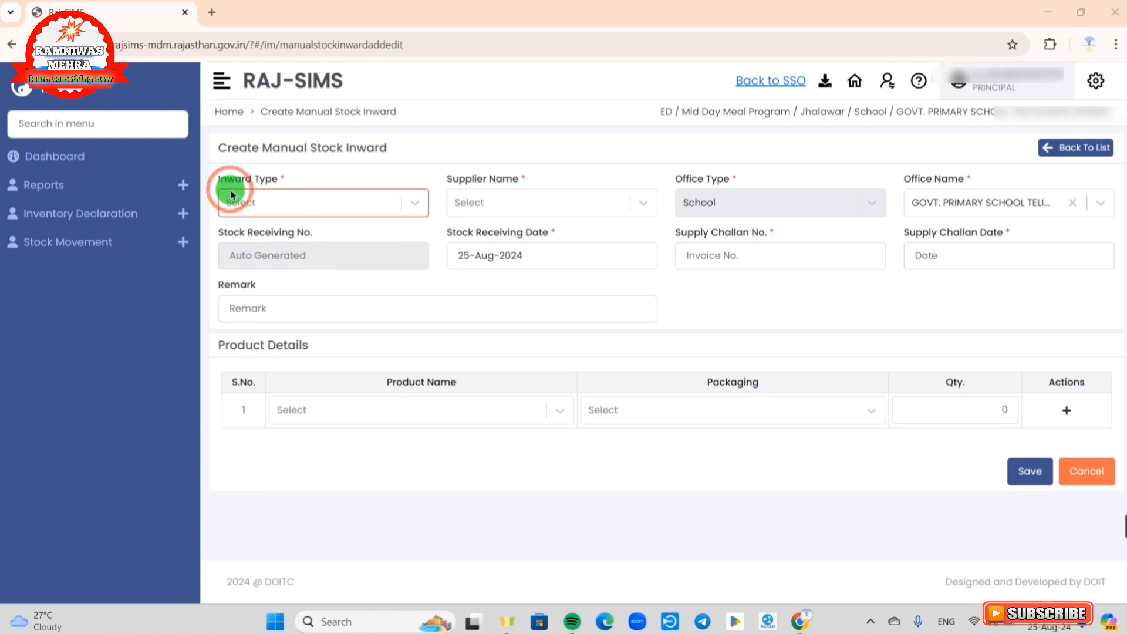
Set the inward type to Direct Supply Receive and the stock receiving date to 23-Jul-2024
click(415, 207)
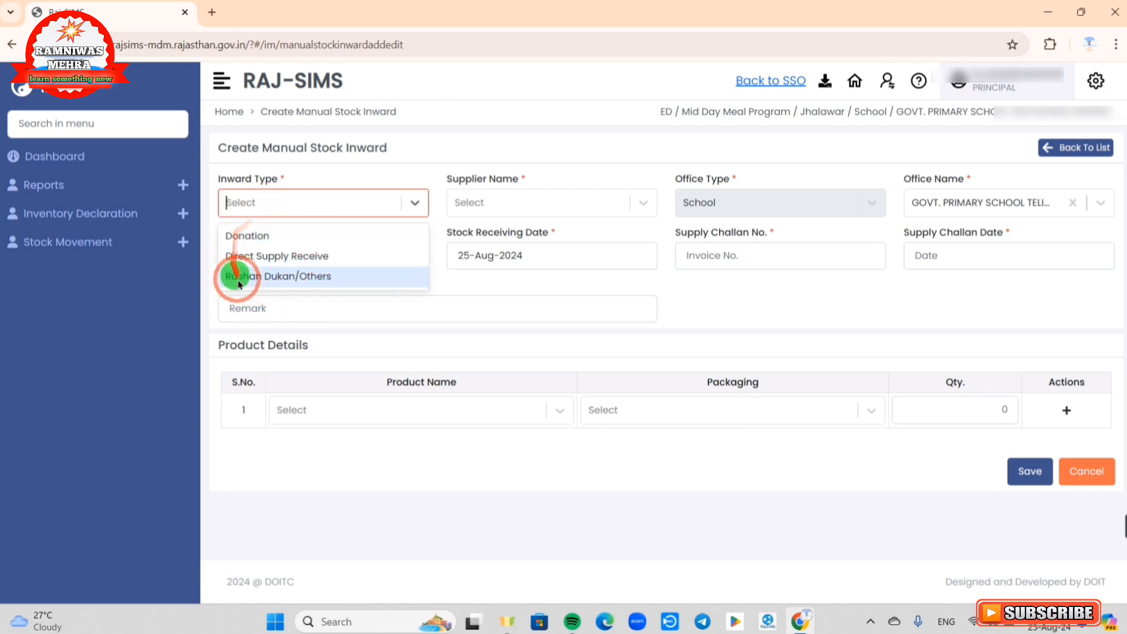
click(272, 258)
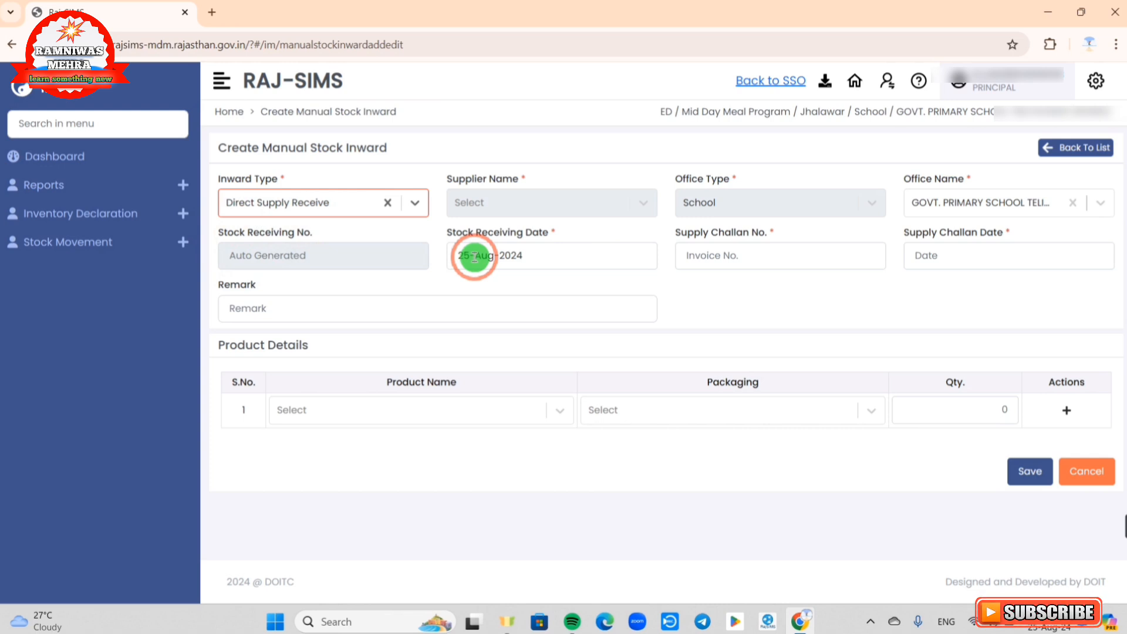
click(536, 257)
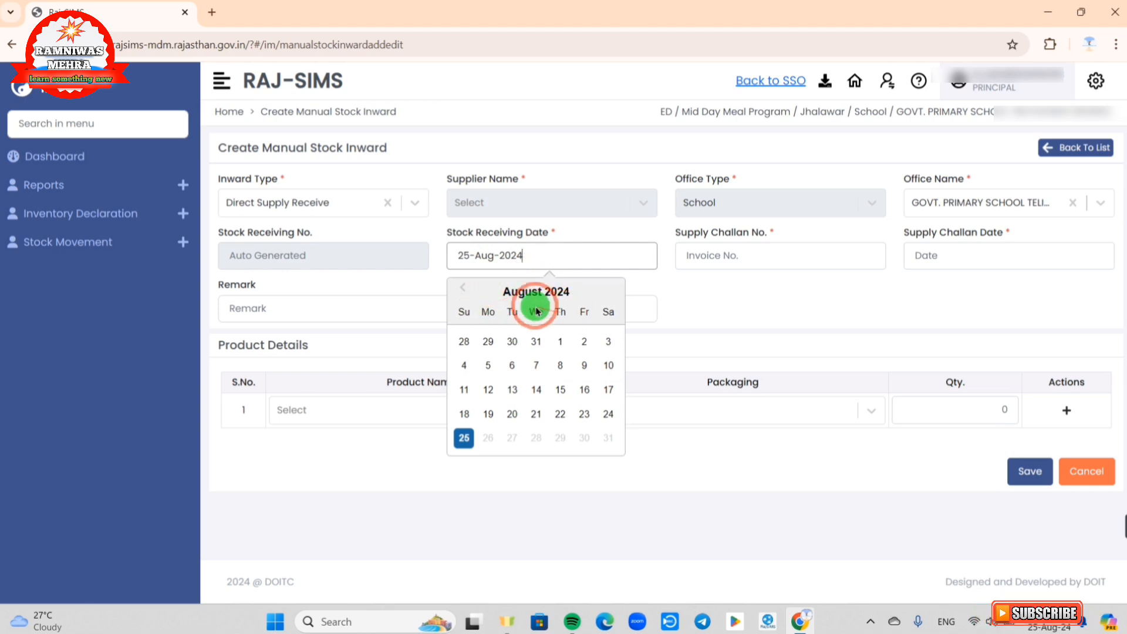
click(463, 290)
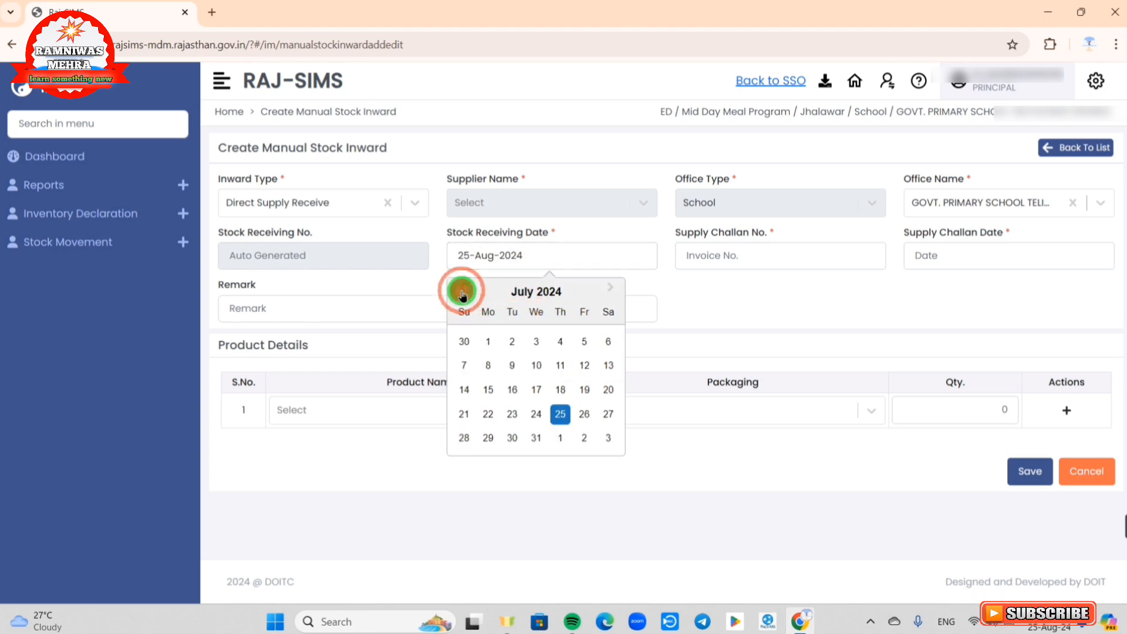
click(462, 289)
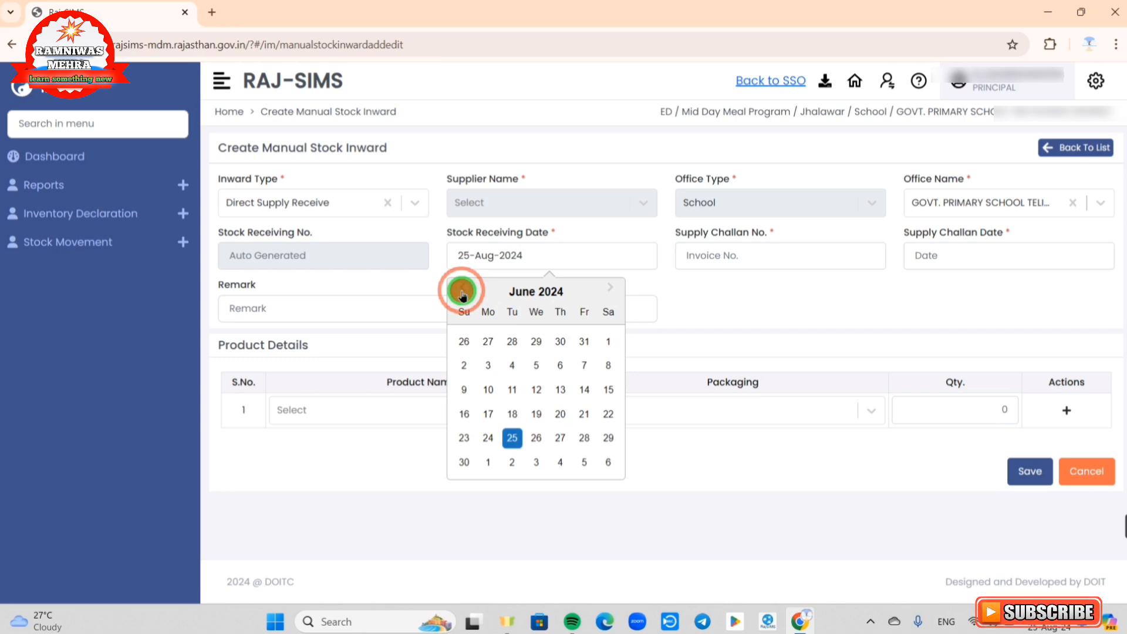
click(611, 290)
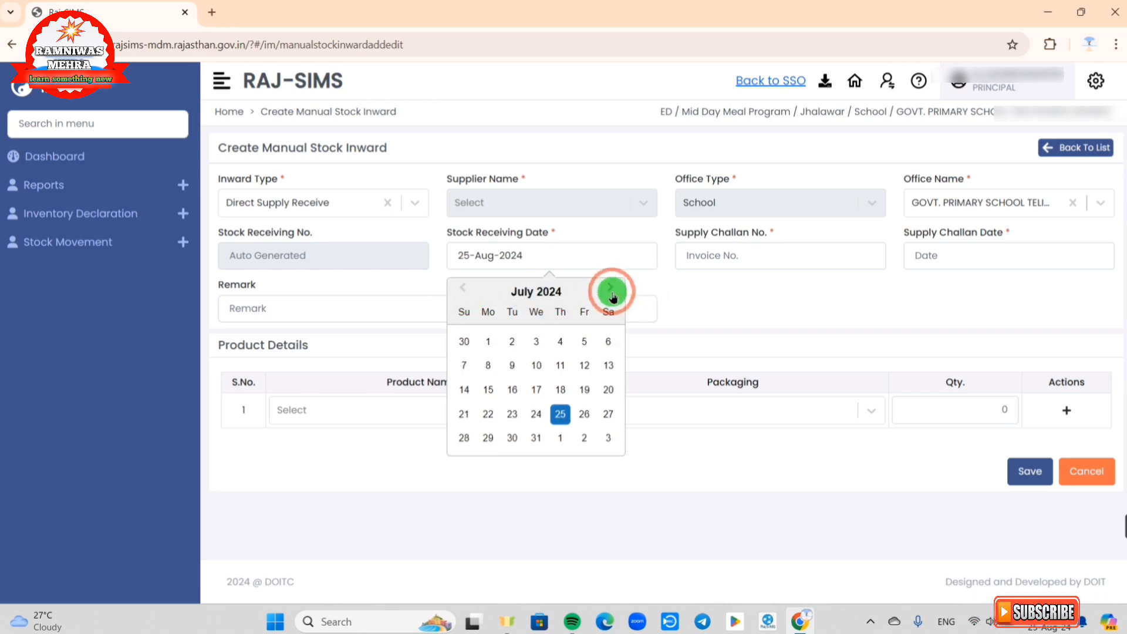
click(513, 414)
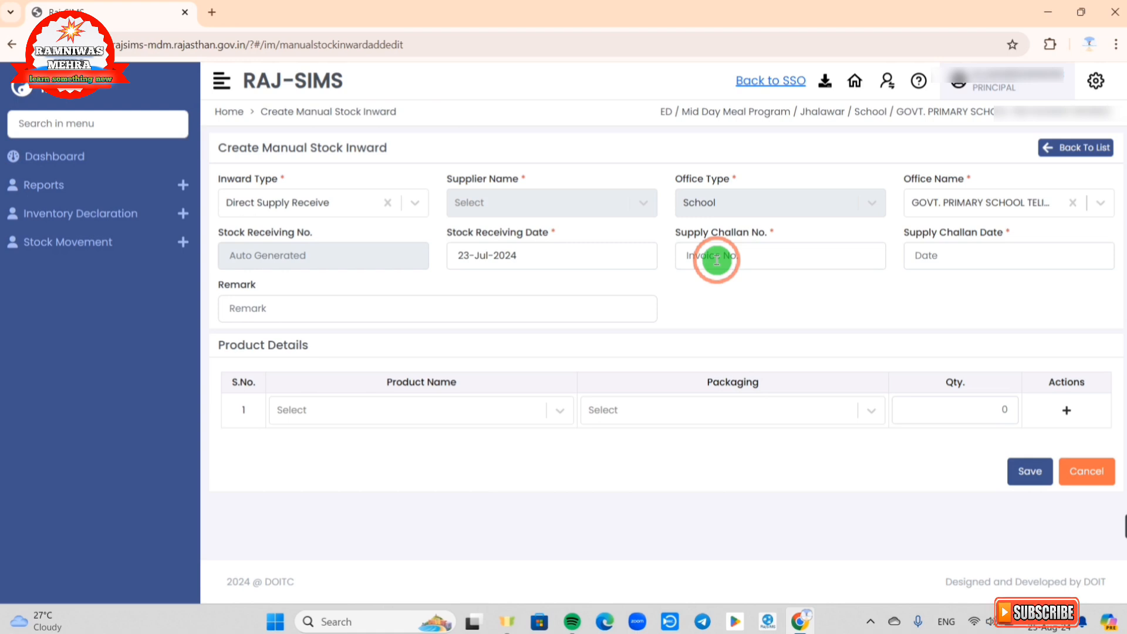
Set the supply challan date to 23-Jul-2024 and enter "ok" as the remark
click(946, 257)
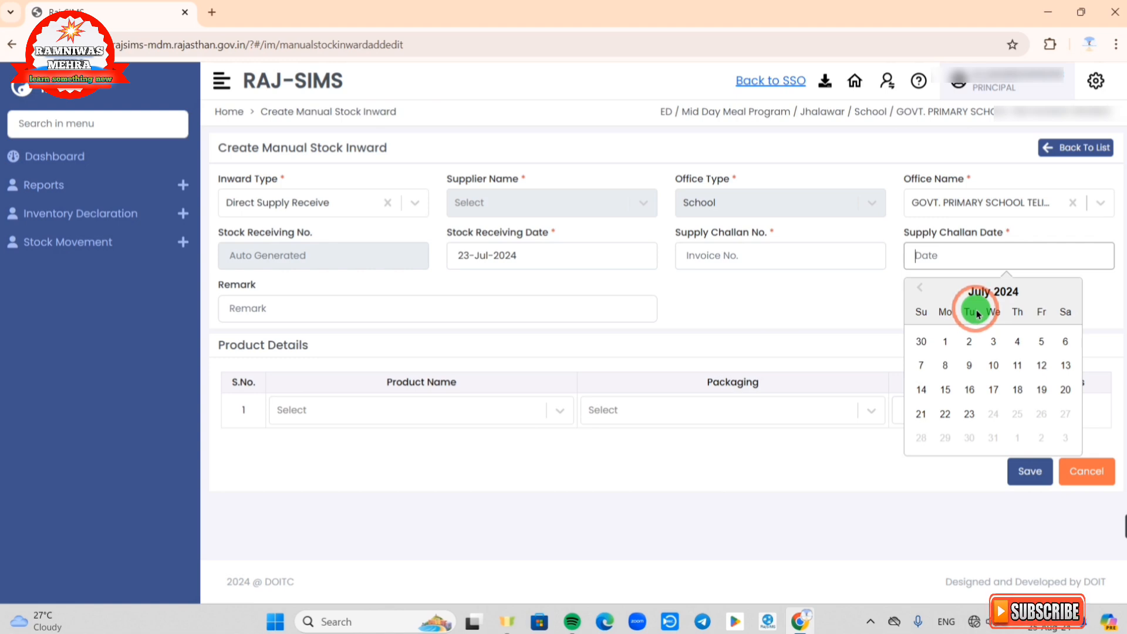
click(968, 416)
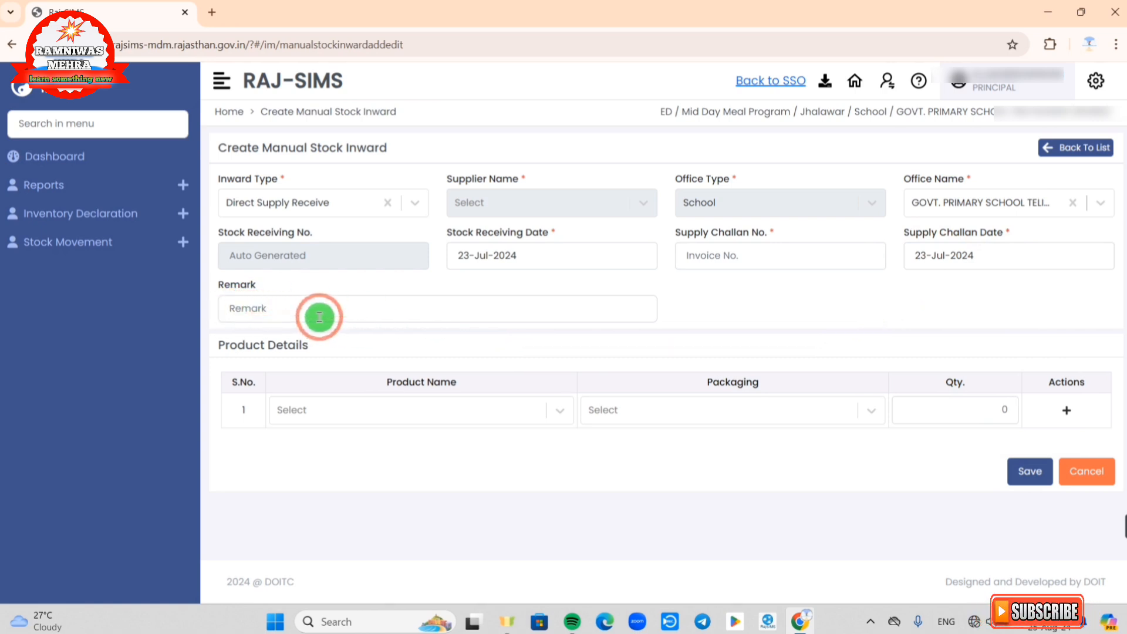
click(272, 315)
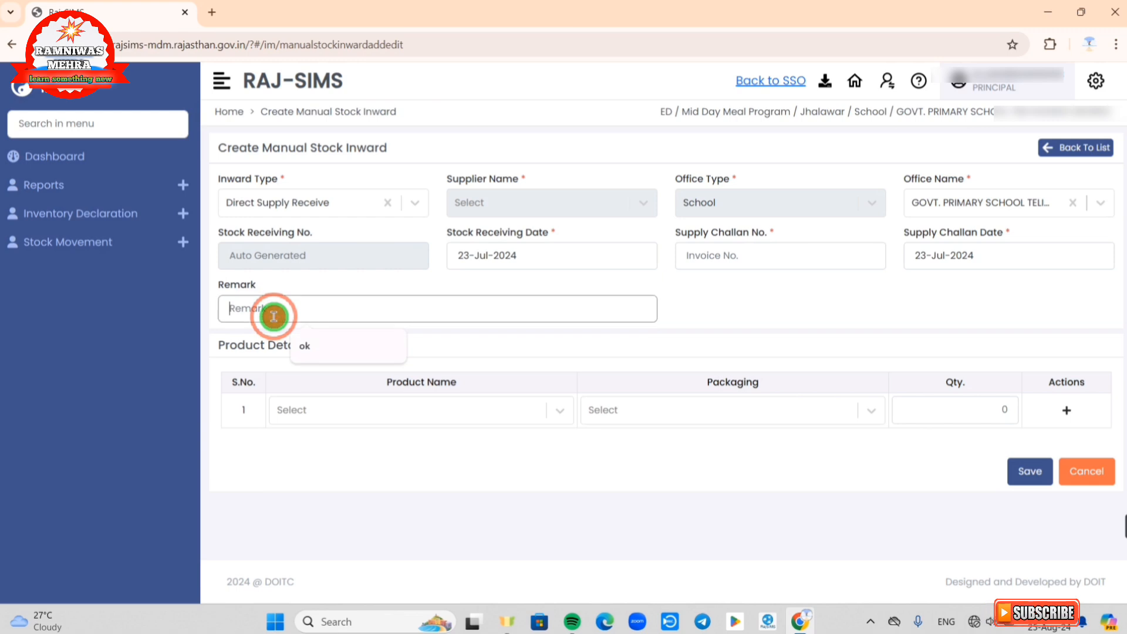
click(317, 359)
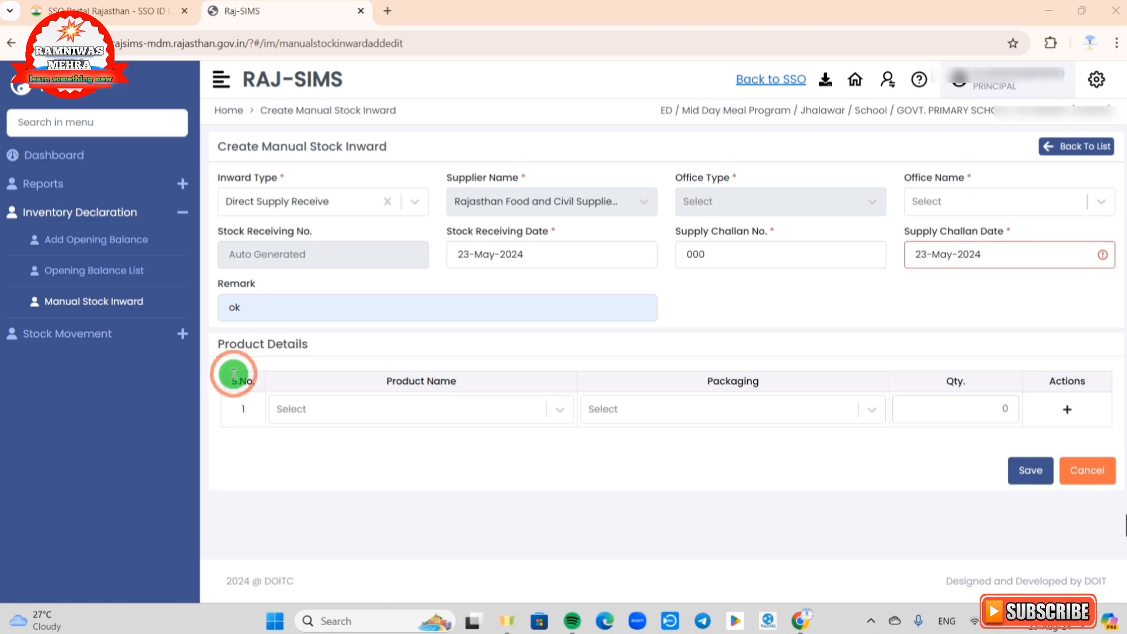
Fill the first product row with Wheat, Kilogram packaging and a quantity of 00
click(317, 416)
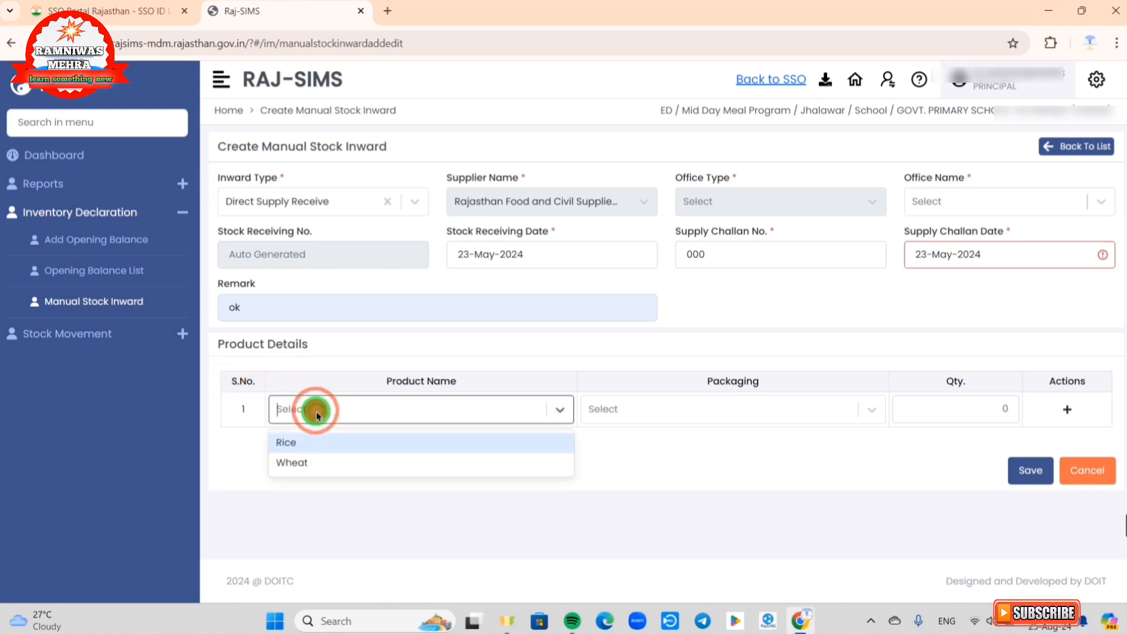
click(294, 463)
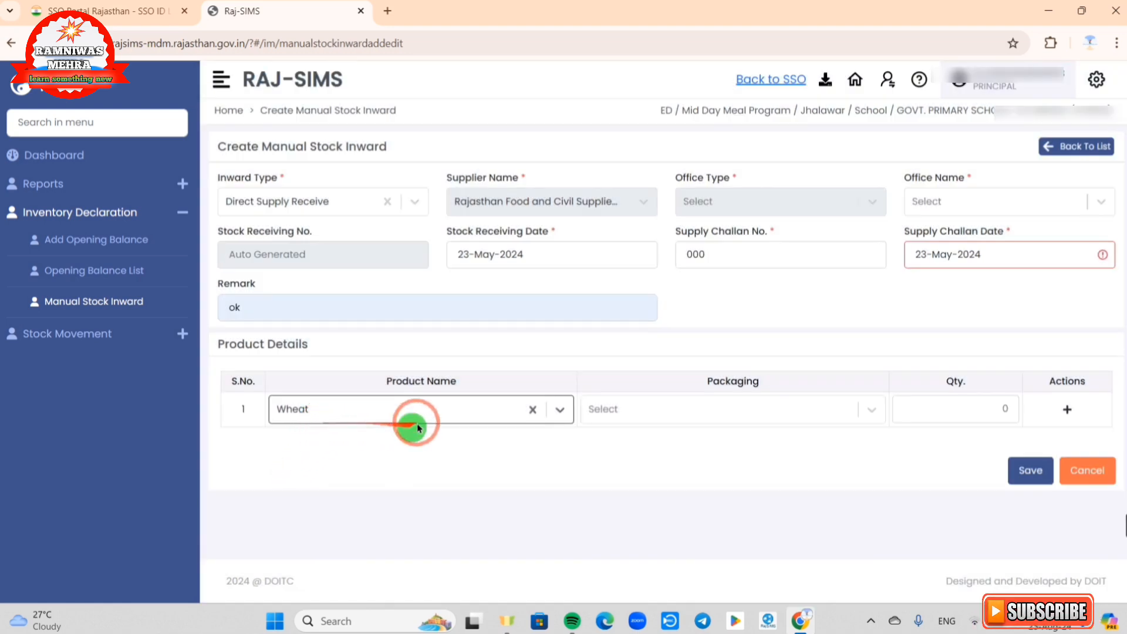
click(666, 416)
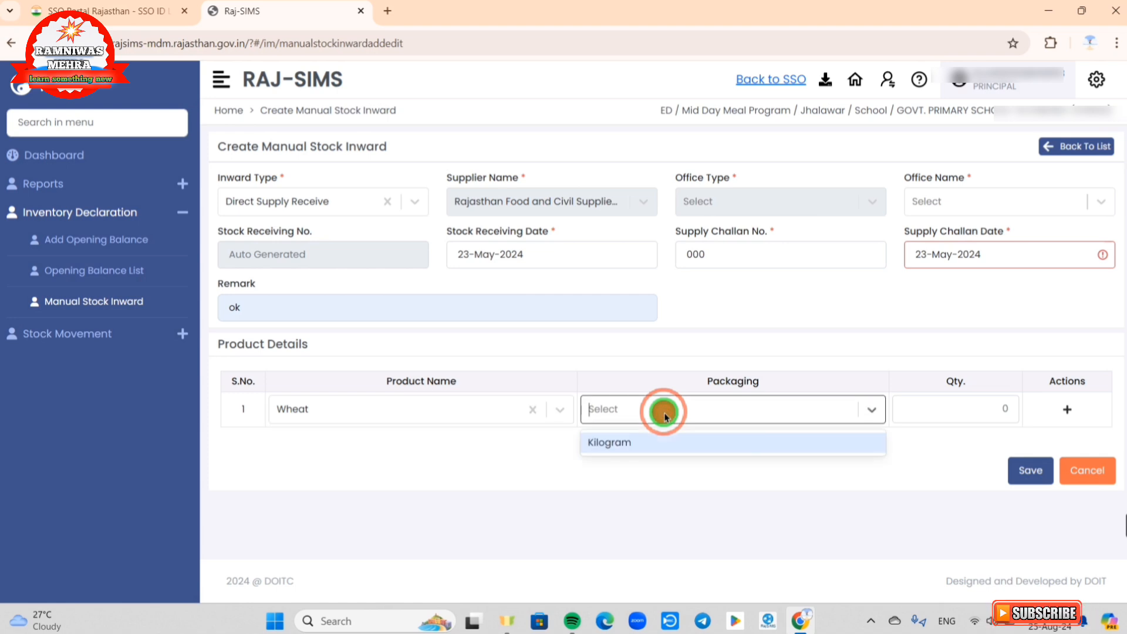
click(619, 446)
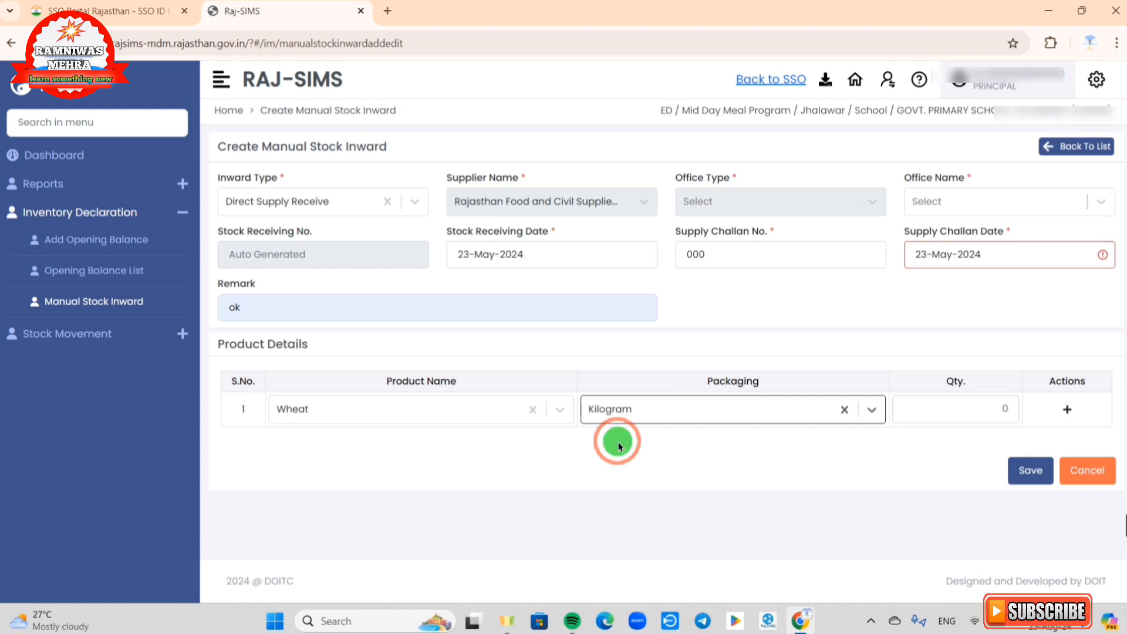
click(985, 405)
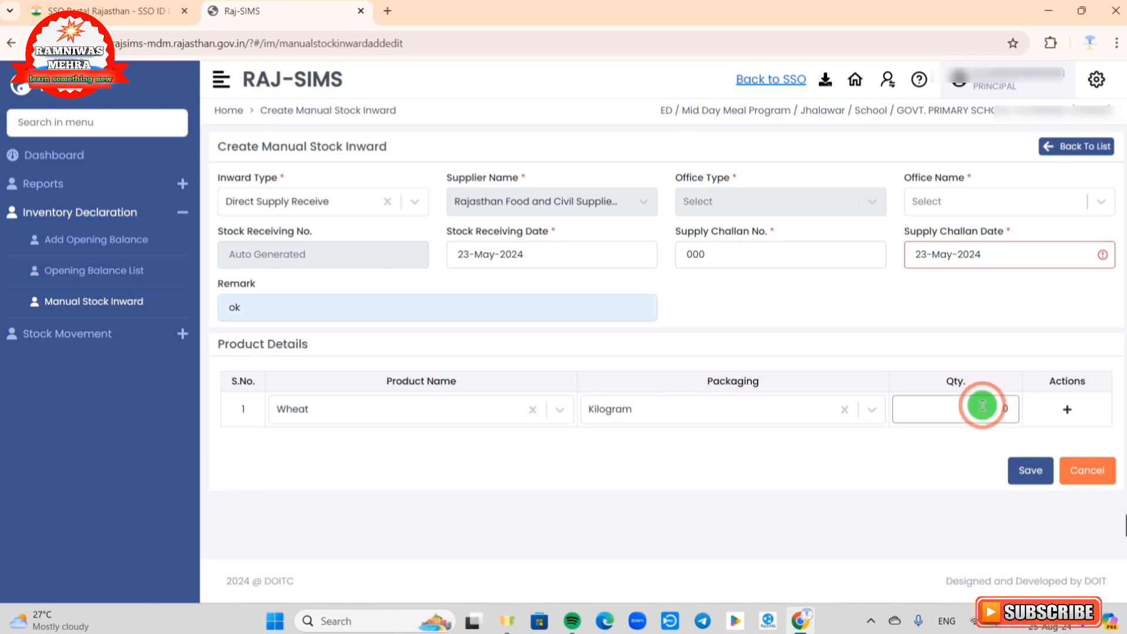
click(989, 407)
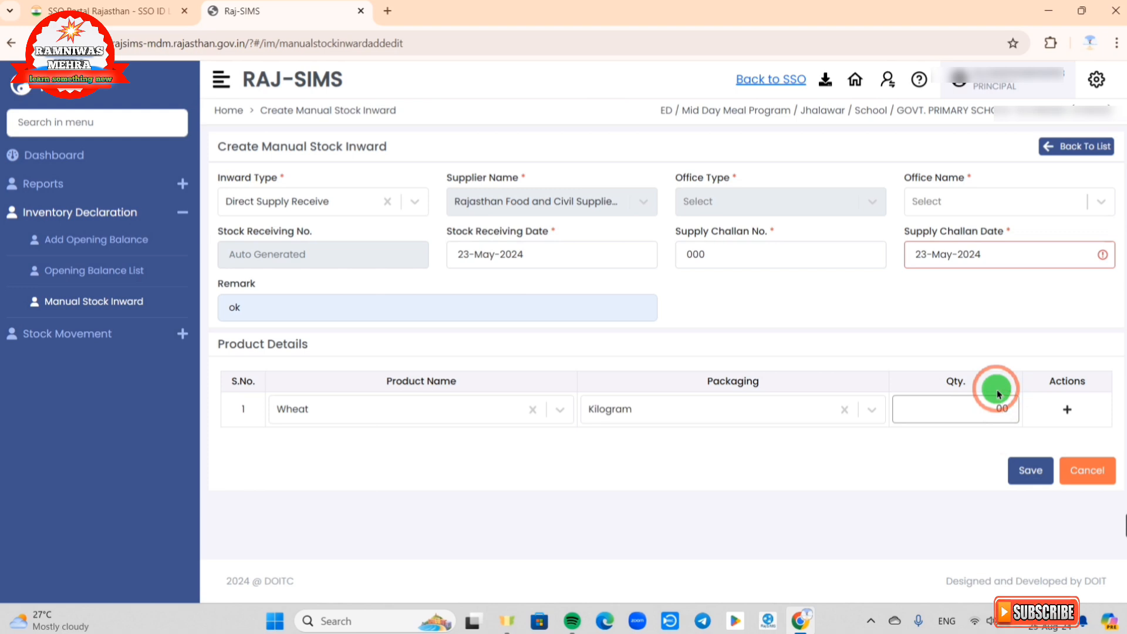
Add a second product row for Rice with Kilogram packaging and a quantity of 00
click(1067, 411)
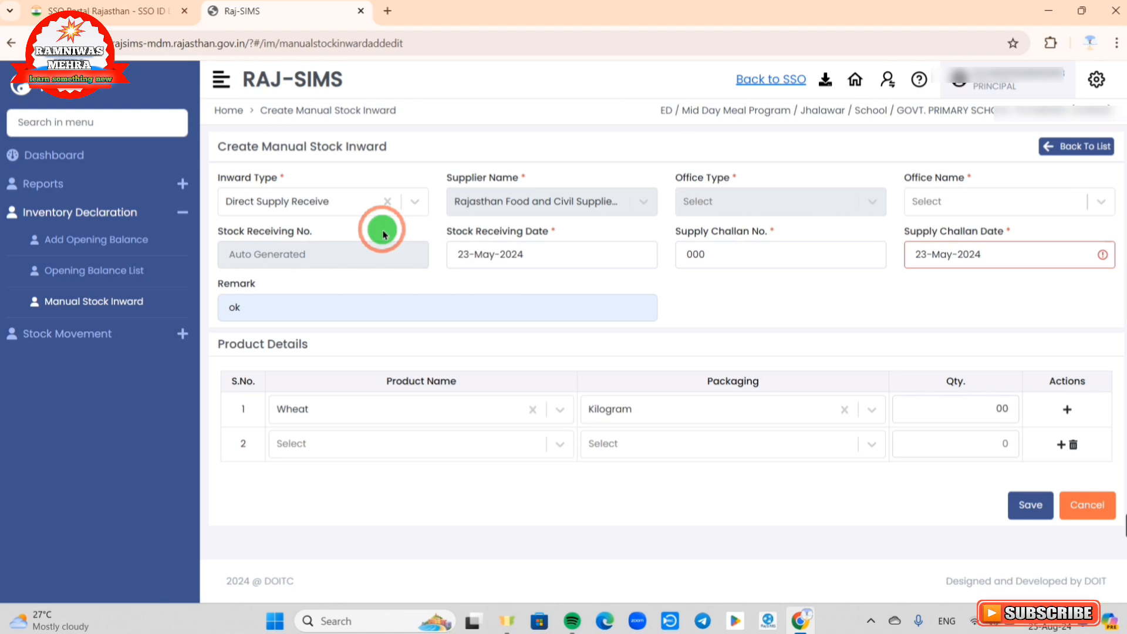
click(336, 452)
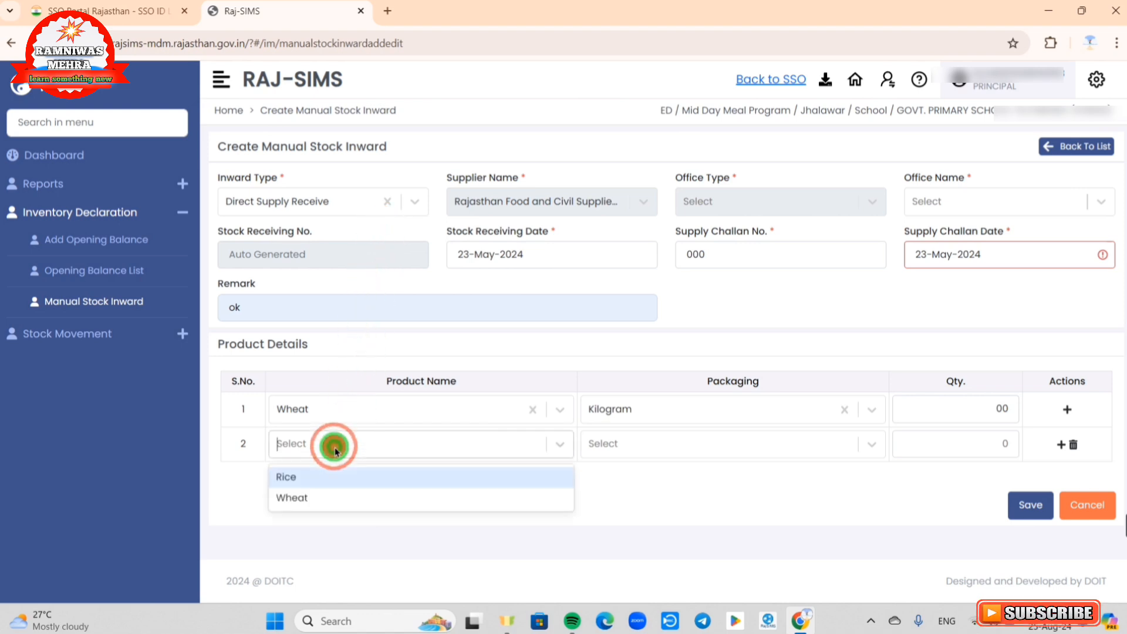
click(326, 476)
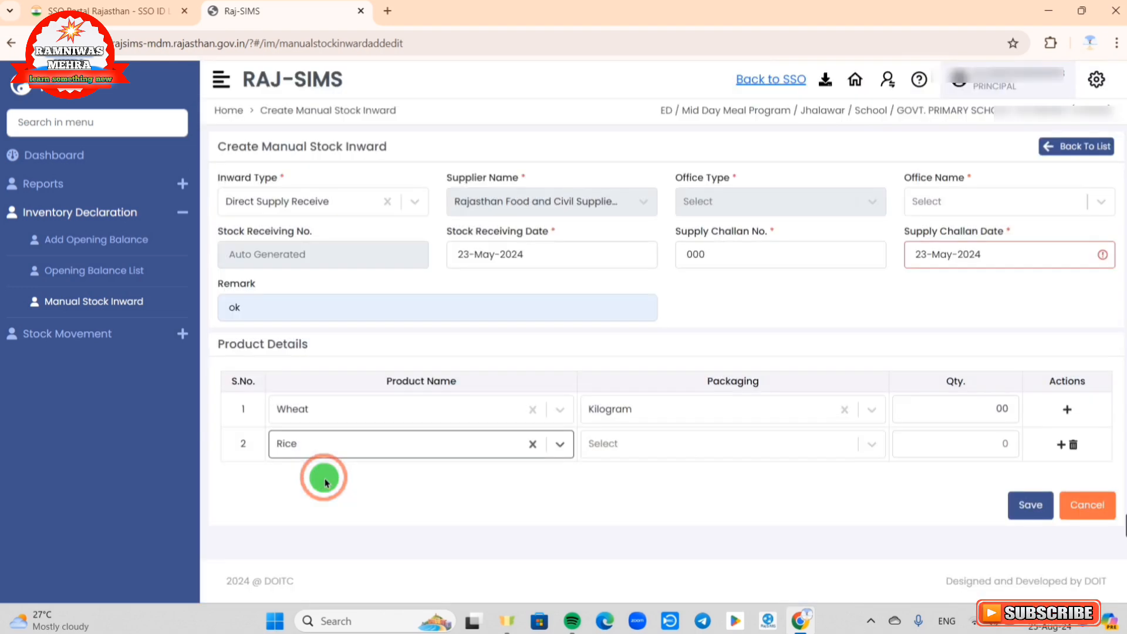
click(646, 446)
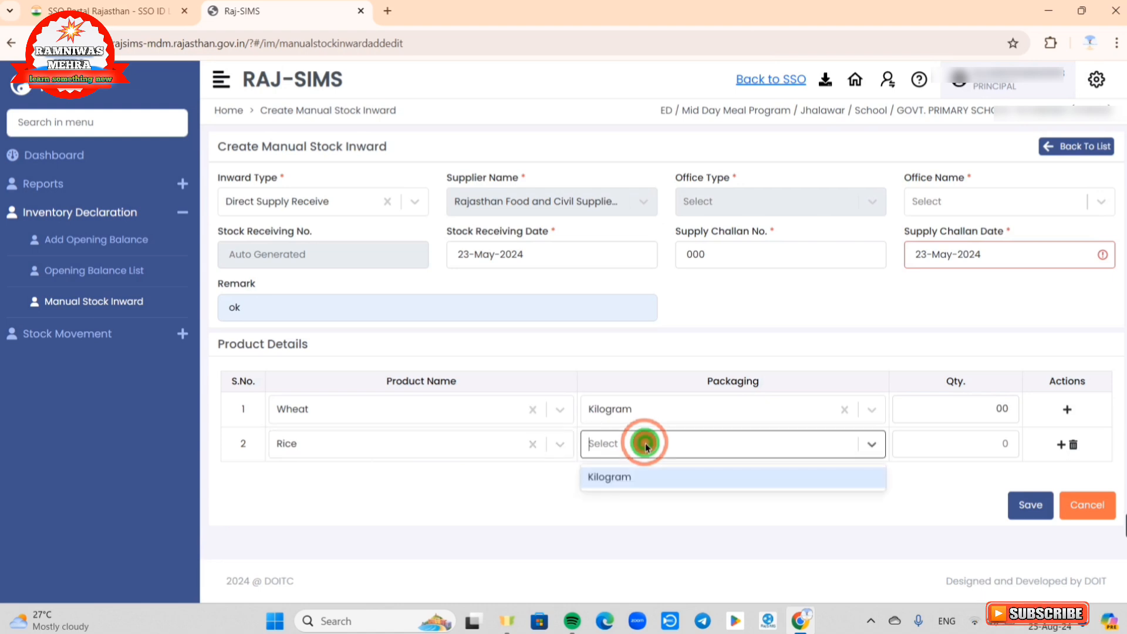
click(648, 483)
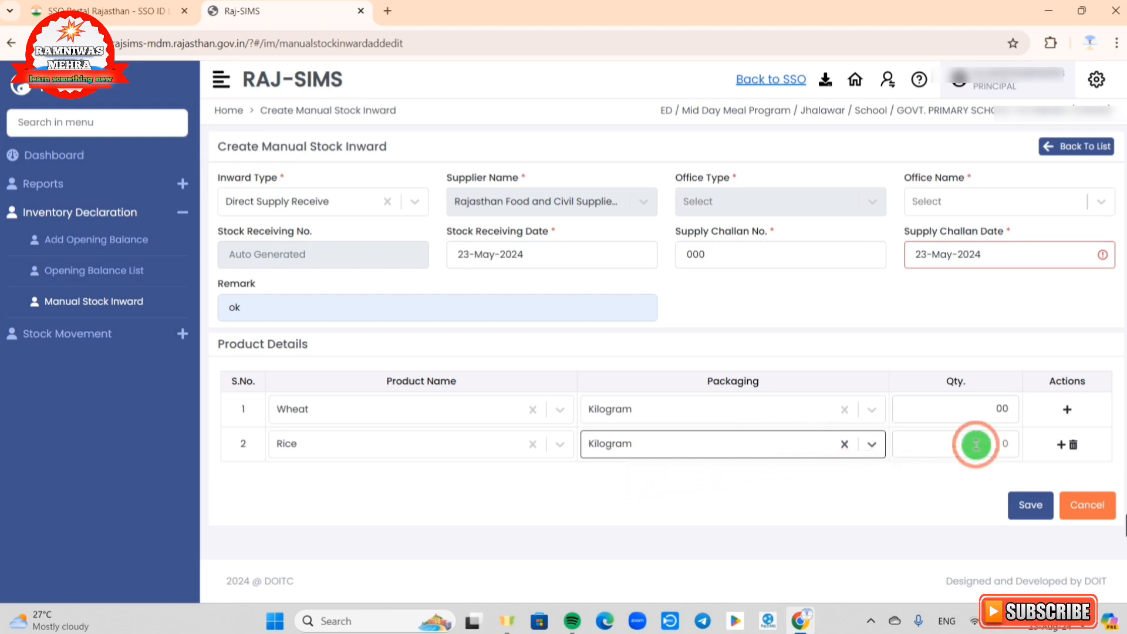
click(999, 445)
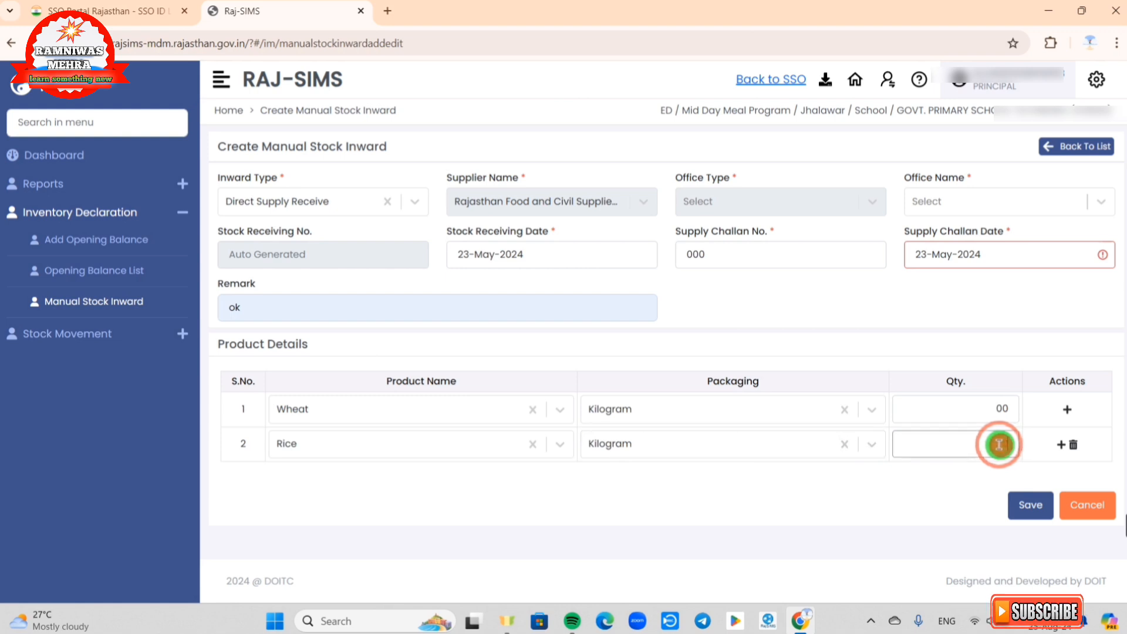
text(00)
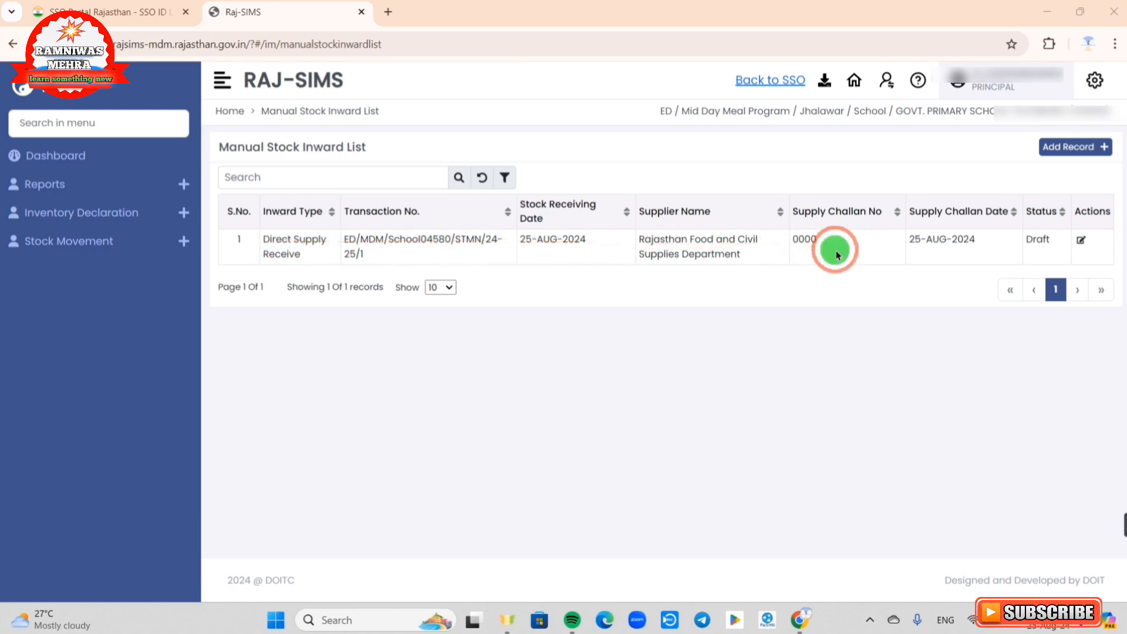
Open the draft Direct Supply Receive record for editing and approve it with the remark "ok"
click(1082, 249)
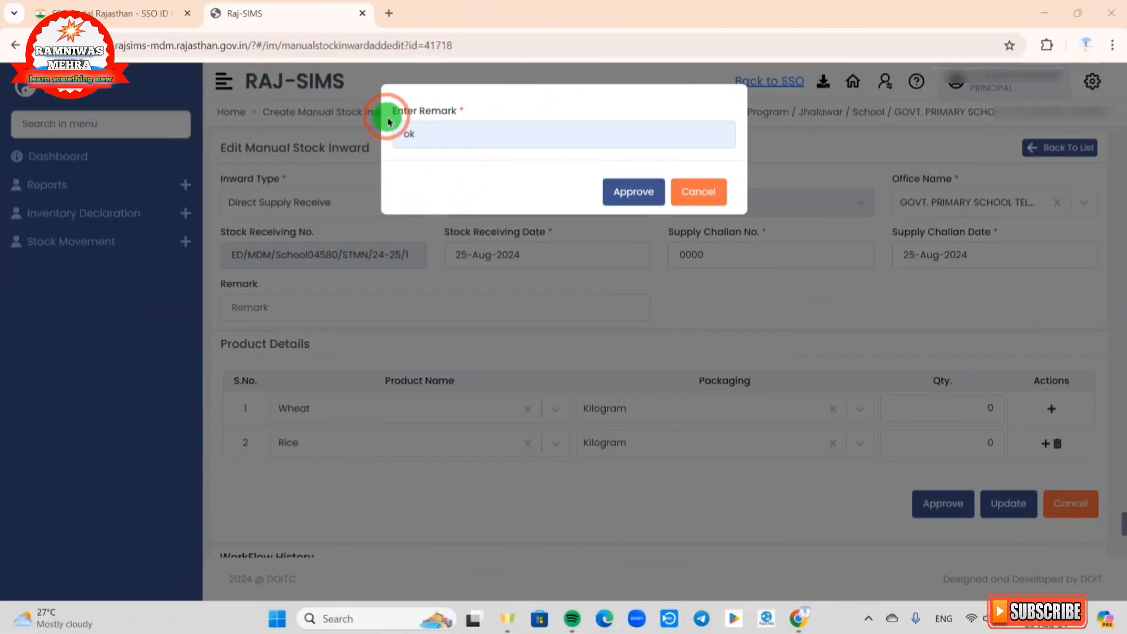
click(433, 137)
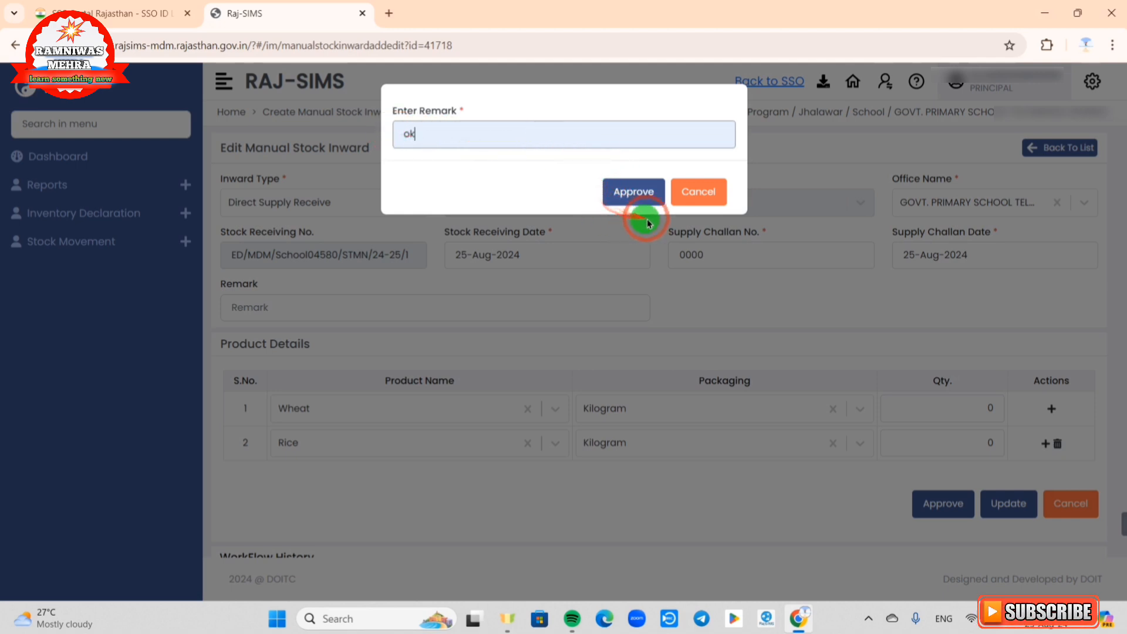
click(621, 194)
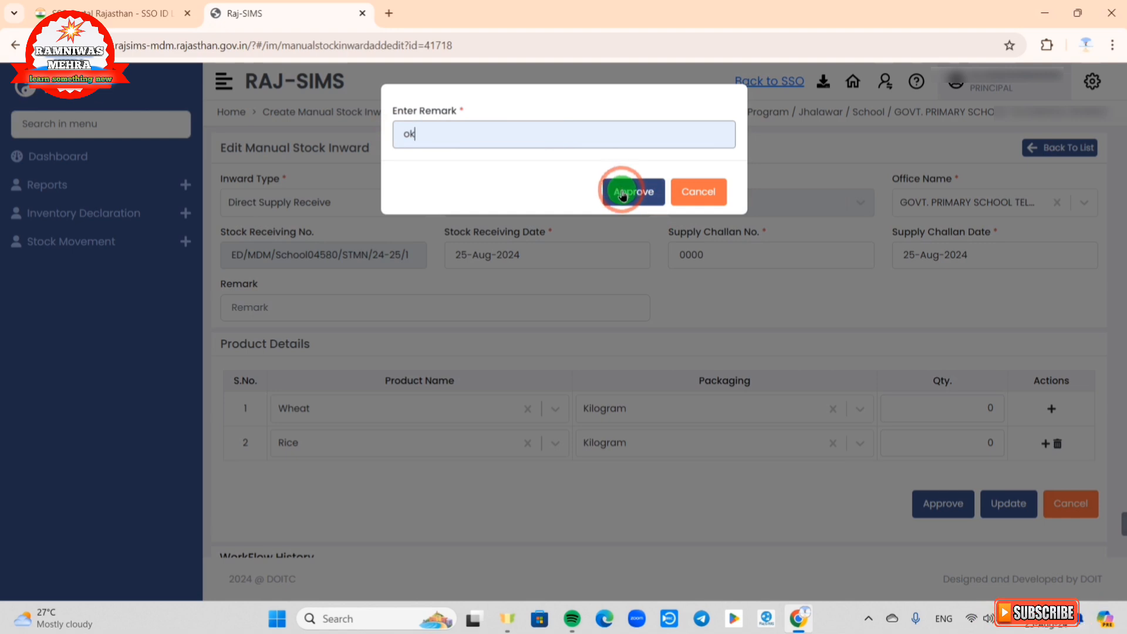